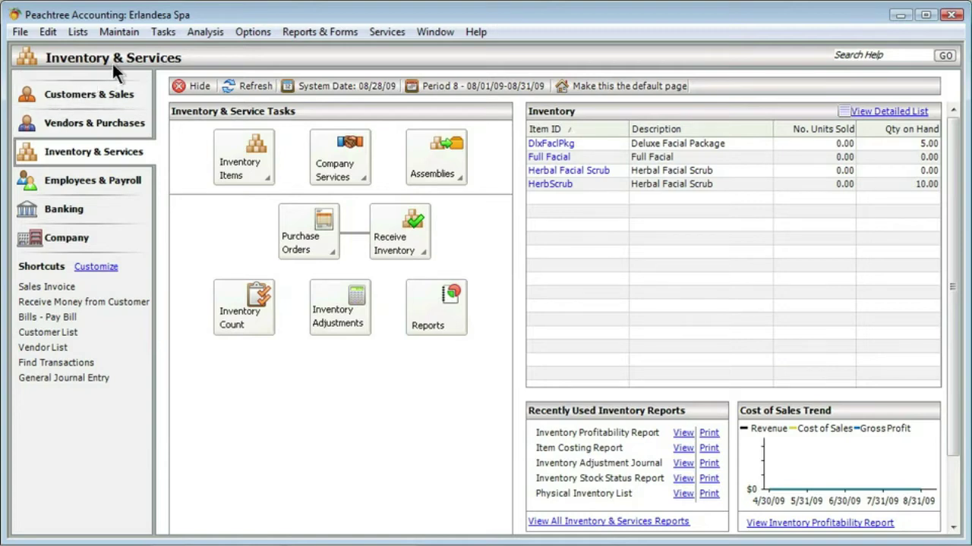
- Start a new check with number 273 and vendor ID ACrepe, payable to Andrea's Crepes
click(156, 31)
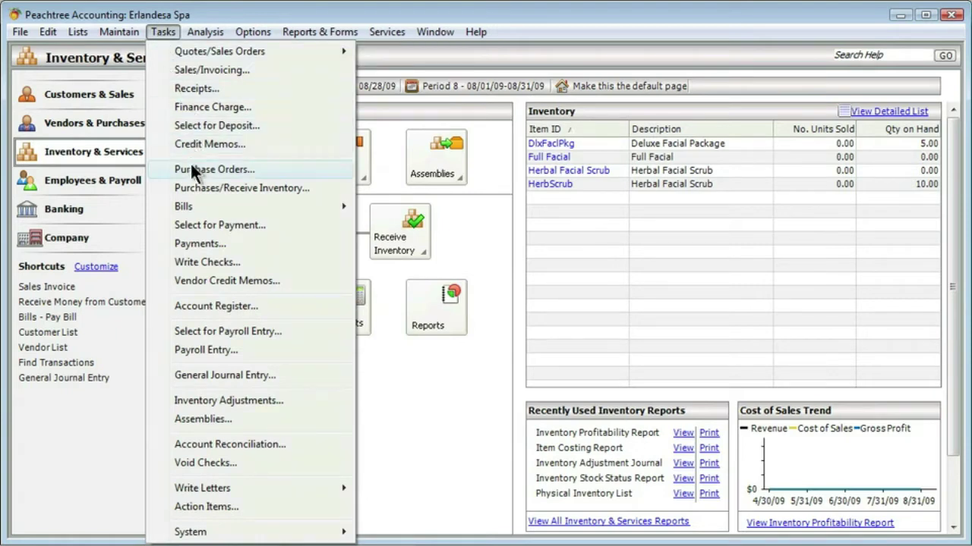
click(202, 262)
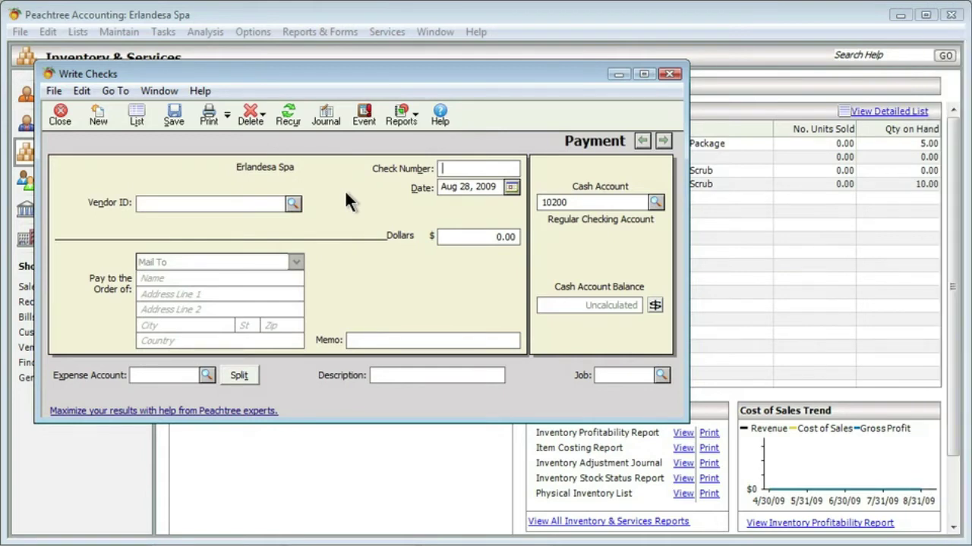
text(273)
click(240, 207)
text(ACrepe)
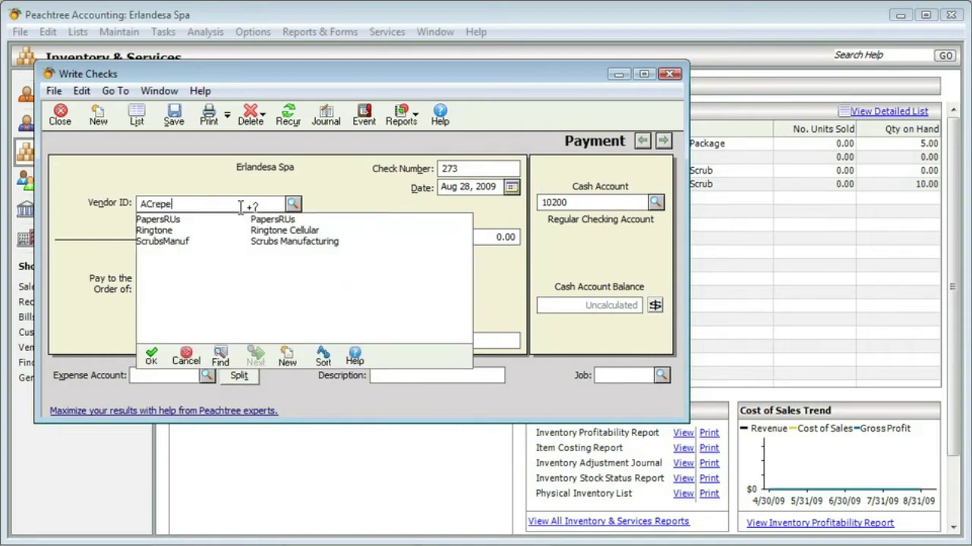
key(Tab)
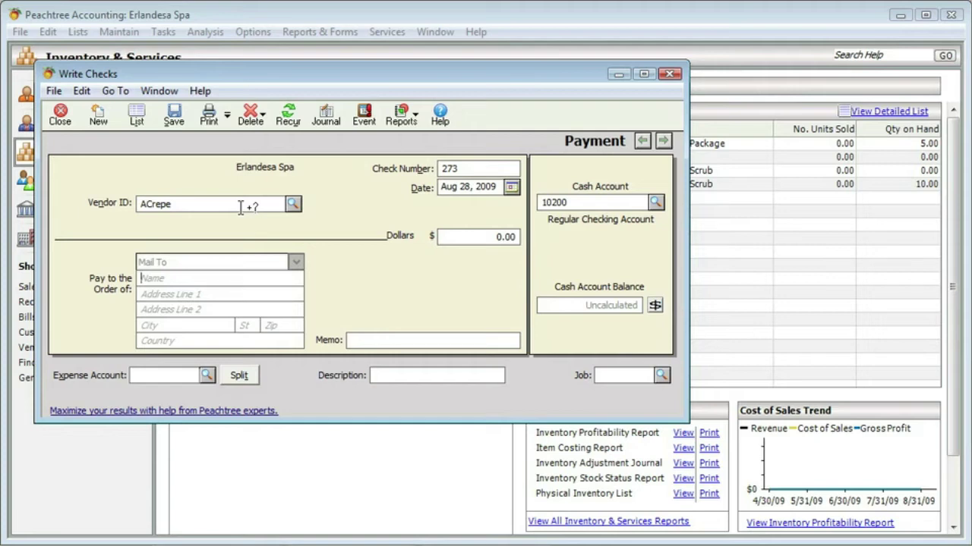
text(Andrea's Crepes)
- Set the check amount to 23.42 and enter the memo "Lunch with Banker"
click(498, 234)
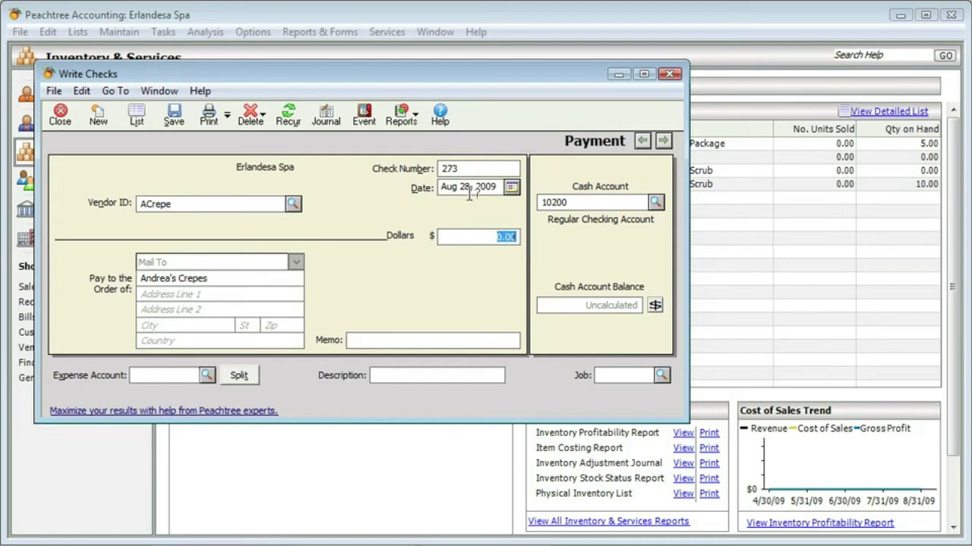
text(23.42)
click(409, 340)
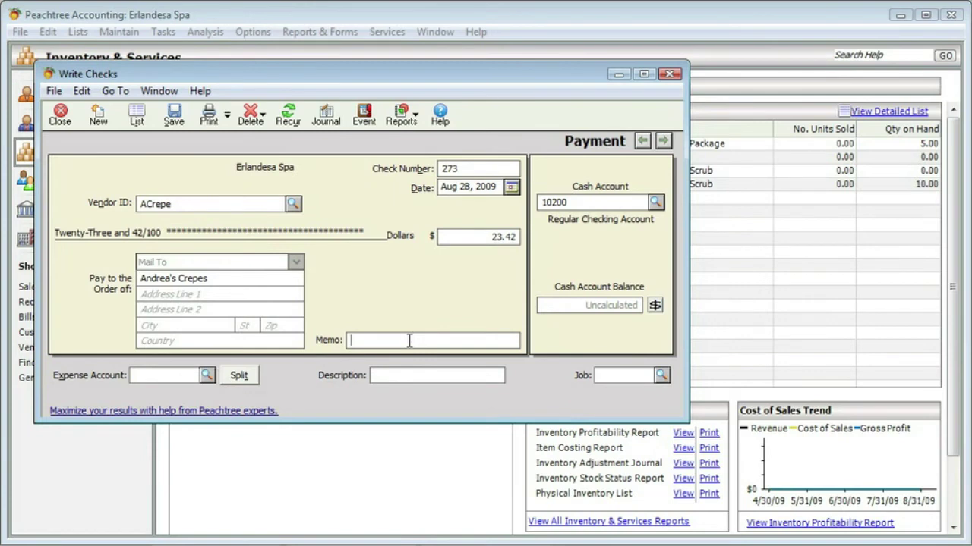
text(Lunch with Barker)
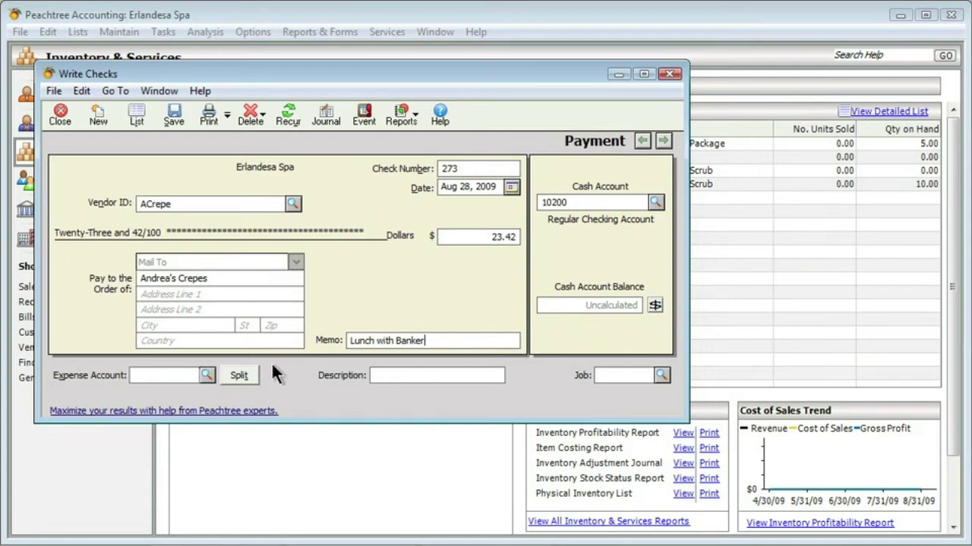
- Assign the check to expense account 89000 Other Expense and set its description to "Entertainment"
click(206, 375)
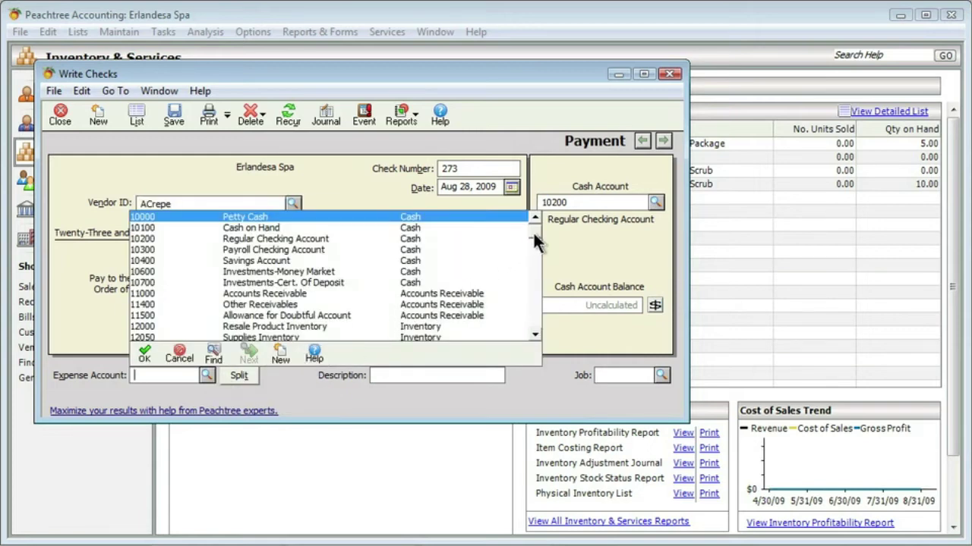
drag(533, 231, 535, 289)
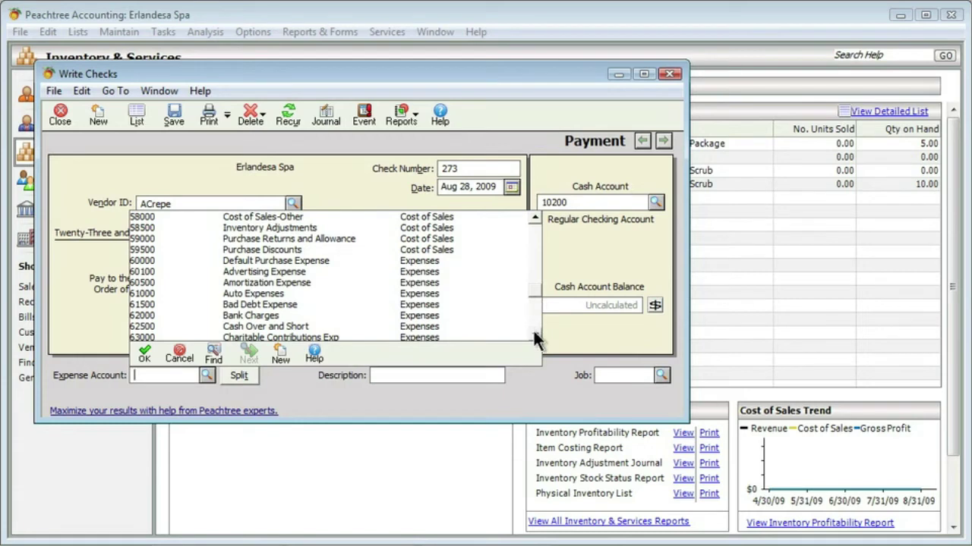
drag(533, 334, 533, 335)
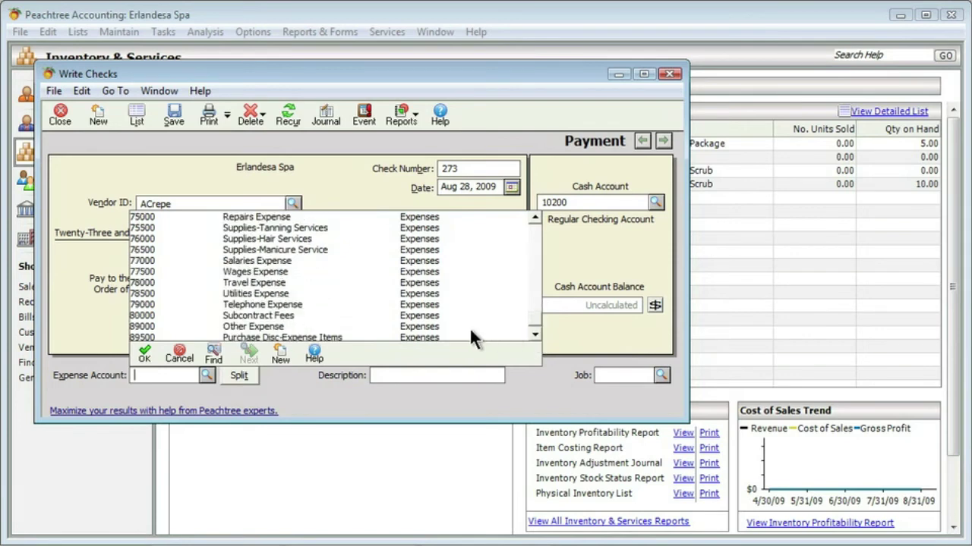
double_click(274, 326)
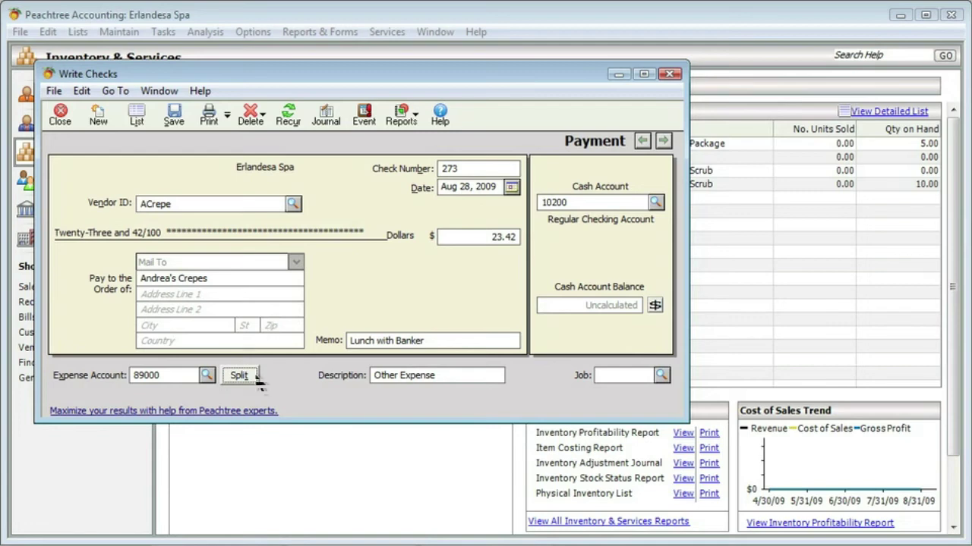
click(440, 376)
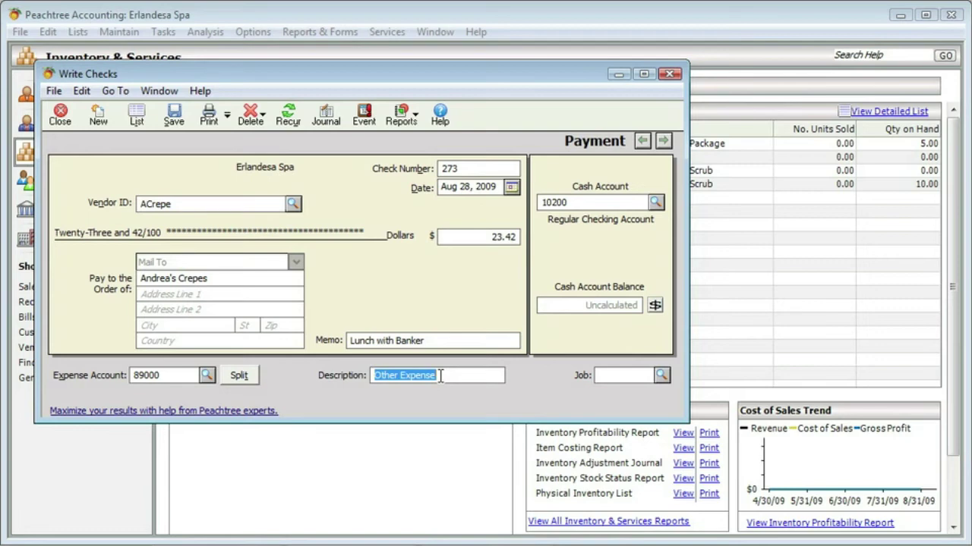
text(En)
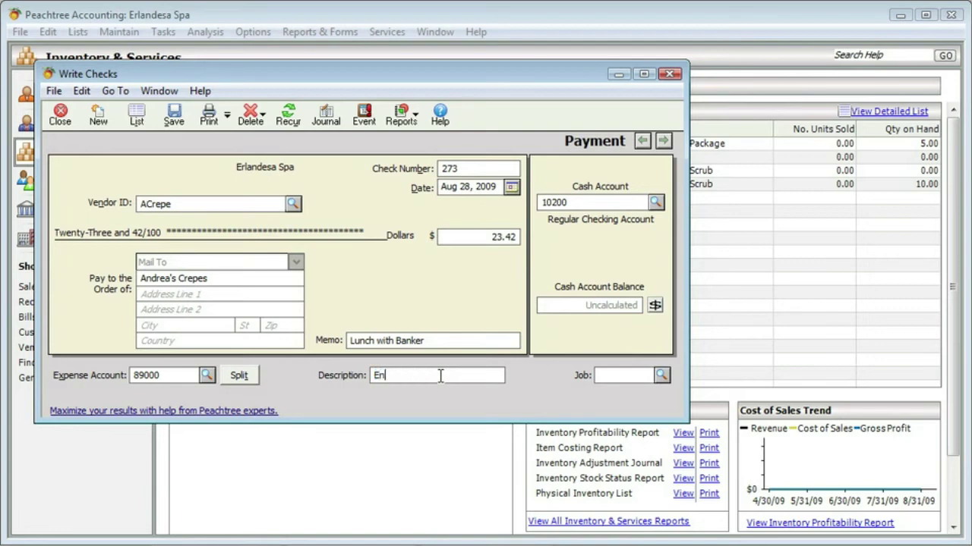
text(tertainment)
- Try to save the check, then set up a vendor record for ACrepe with the name Andrea's Crepes
click(178, 115)
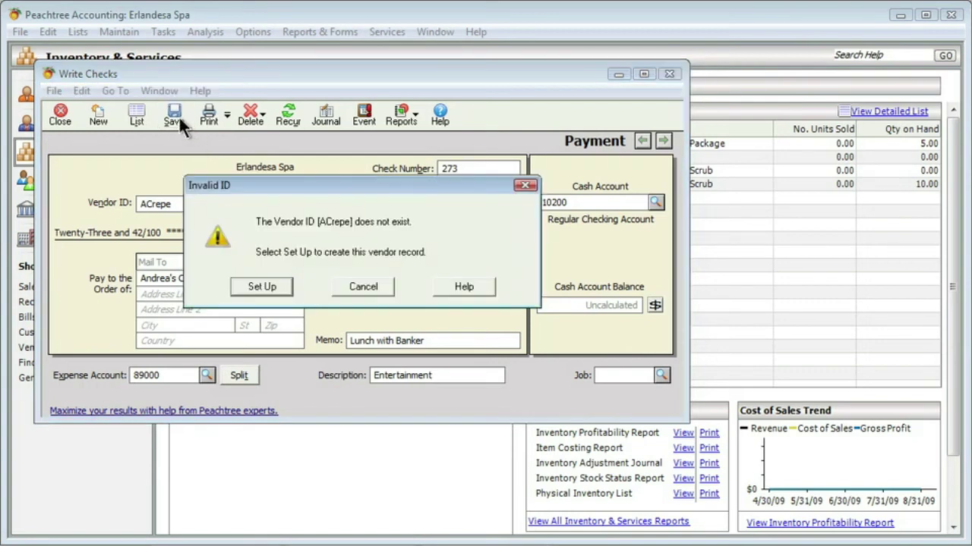
click(271, 282)
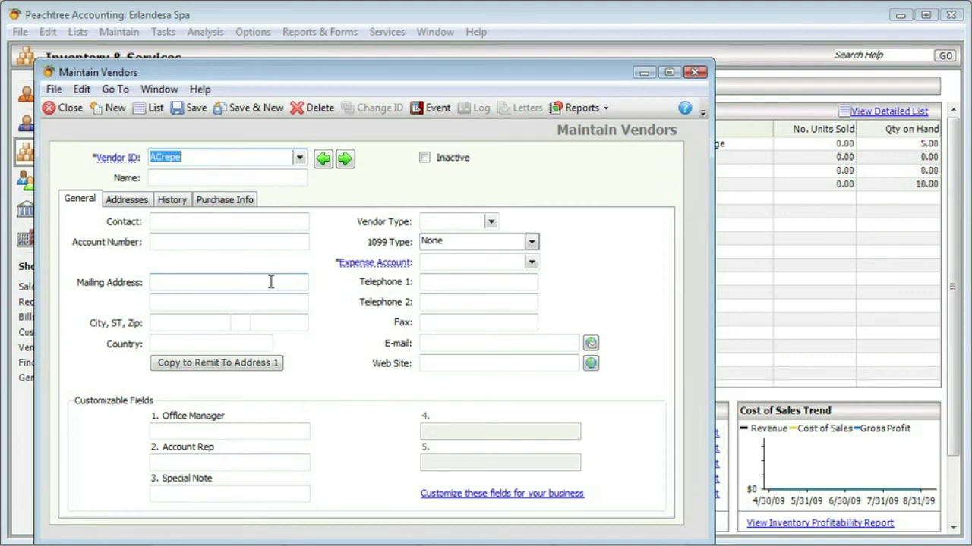
key(Tab)
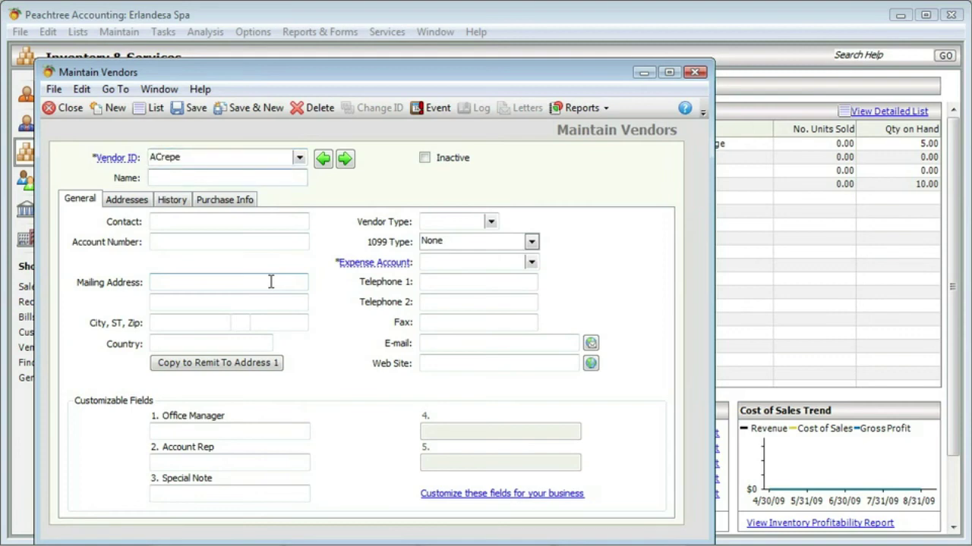
text(Andrea's Crepes)
- Set the vendor's expense account to 89000 Other Expense and save the vendor record
click(449, 262)
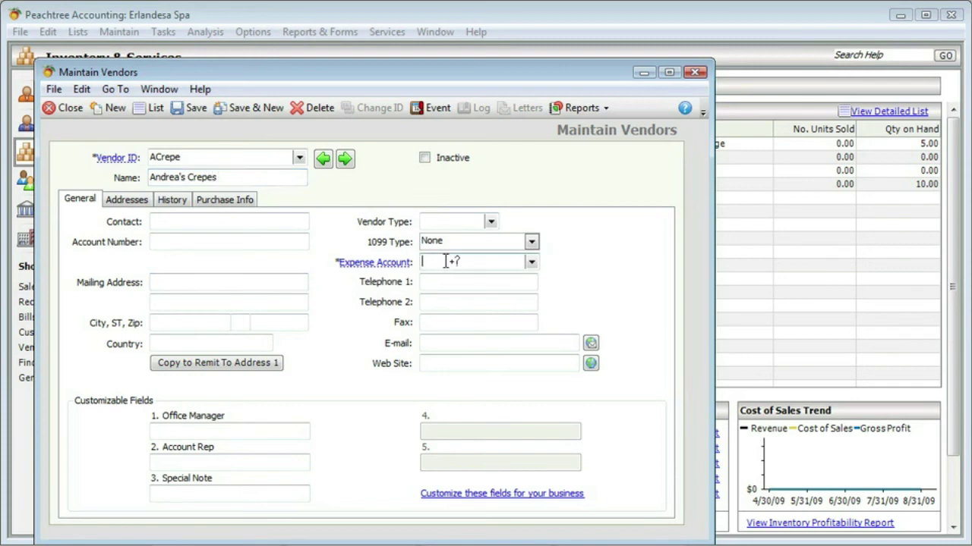
click(531, 262)
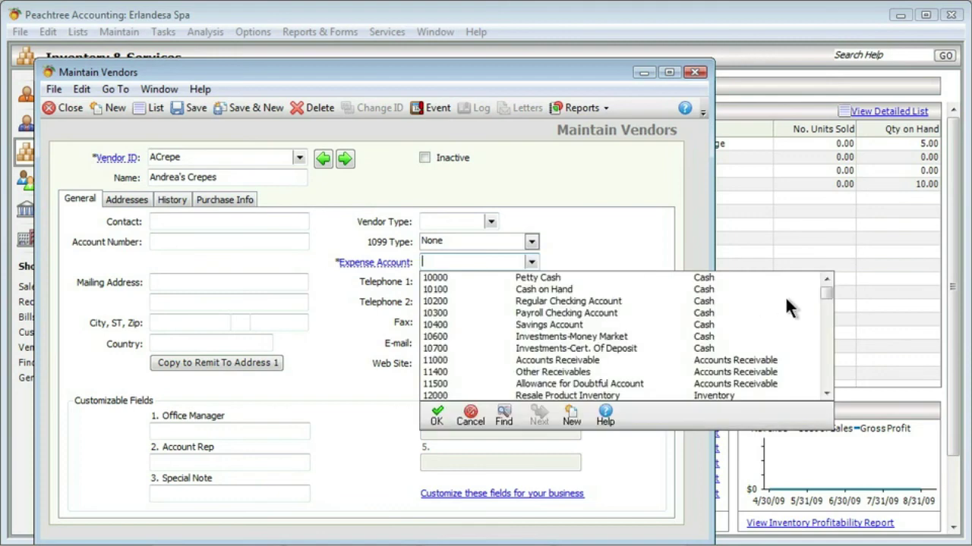
drag(822, 290, 829, 380)
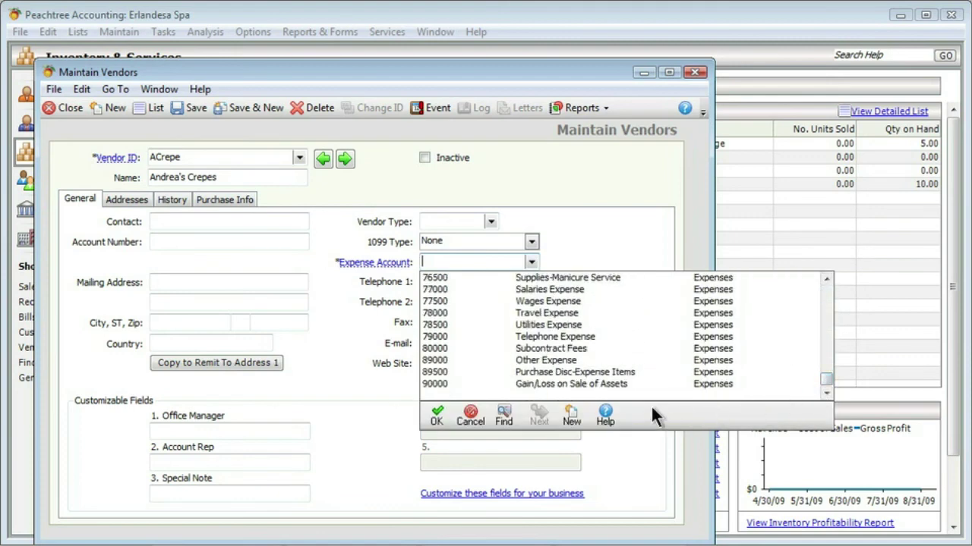
click(564, 360)
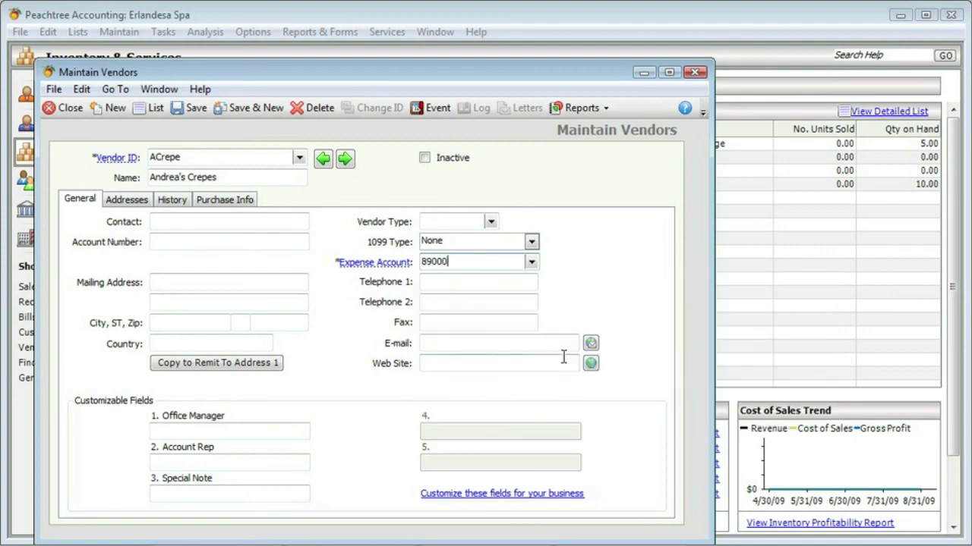
click(190, 109)
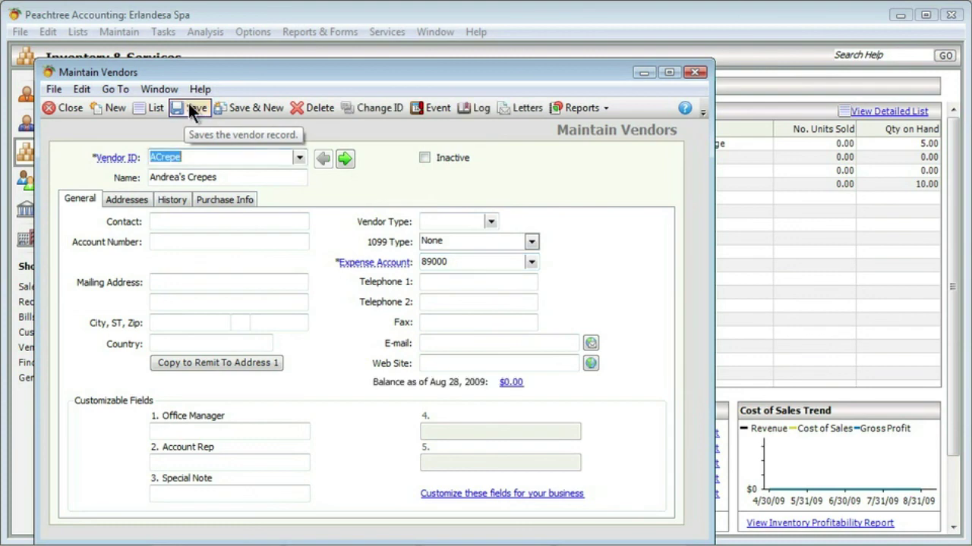
- Return from the vendor record to check 273, save the check and close the Write Checks window
click(76, 102)
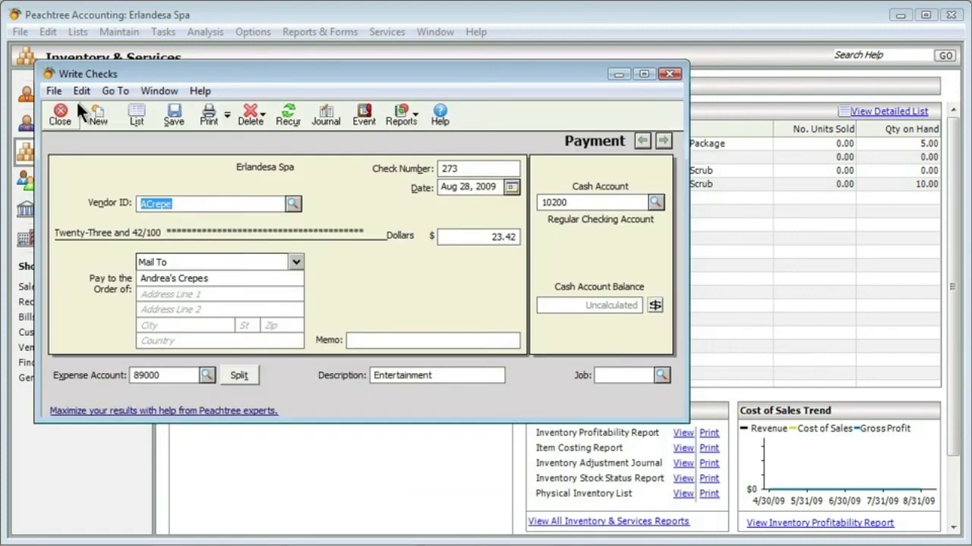
click(177, 117)
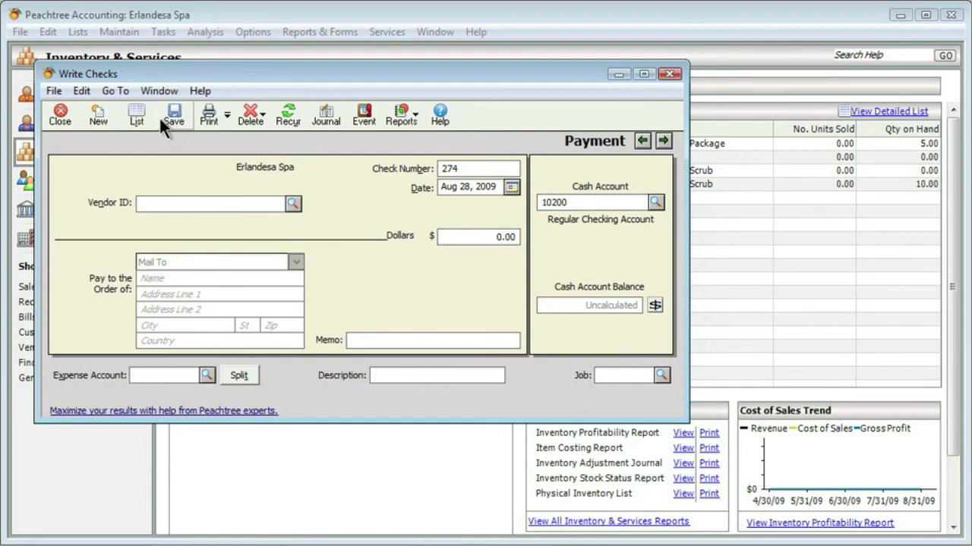
click(55, 117)
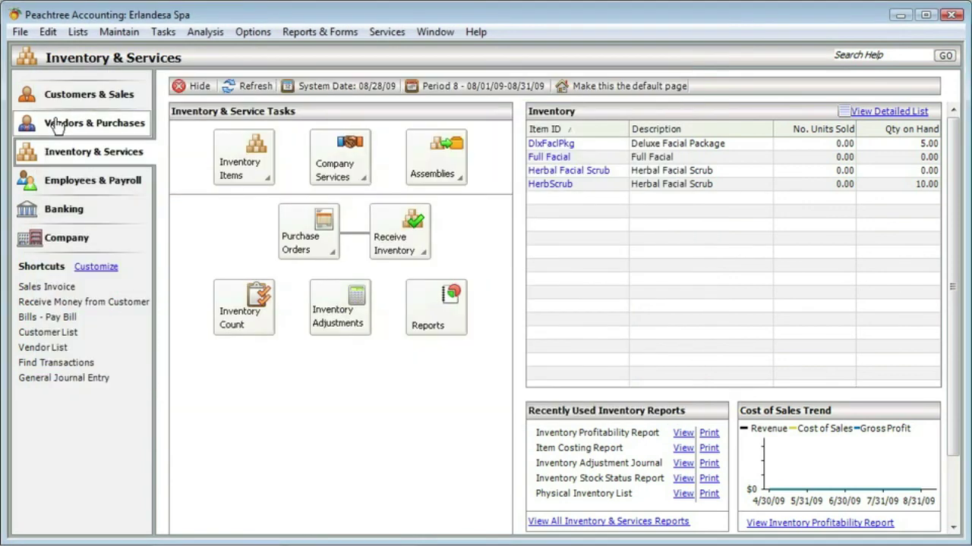